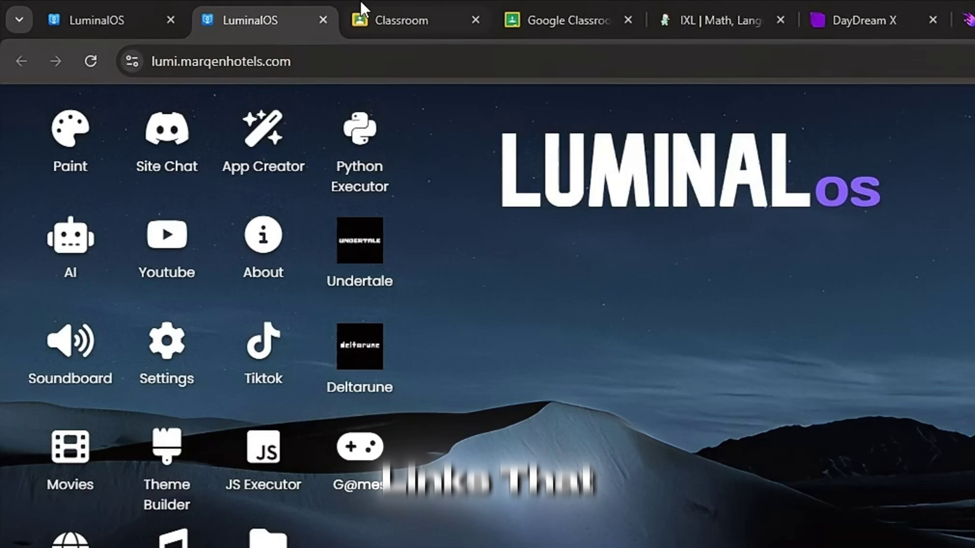
Cycle through the Classroom, mathcenter.space and other proxy tabs, settling on frogie's arcade
left_click(361, 15)
left_click(531, 9)
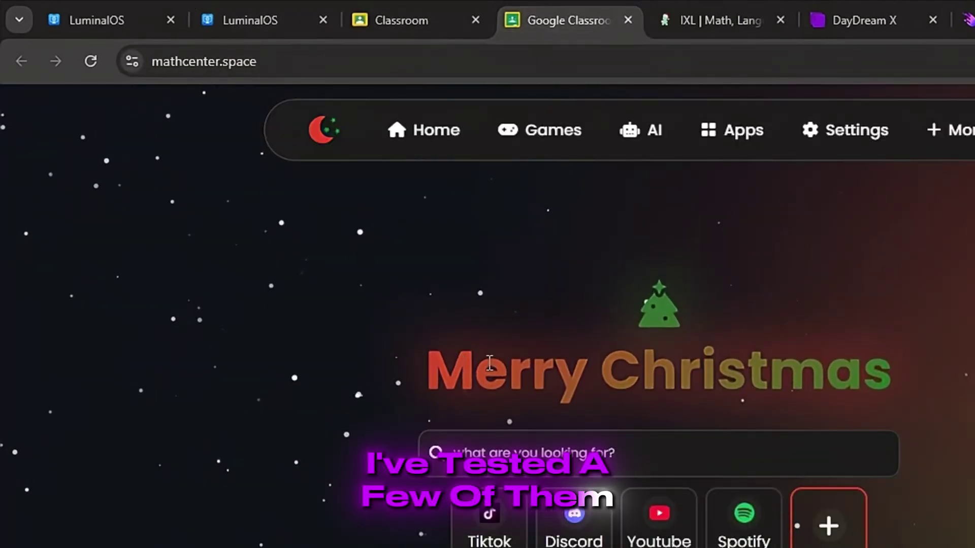
left_click(666, 18)
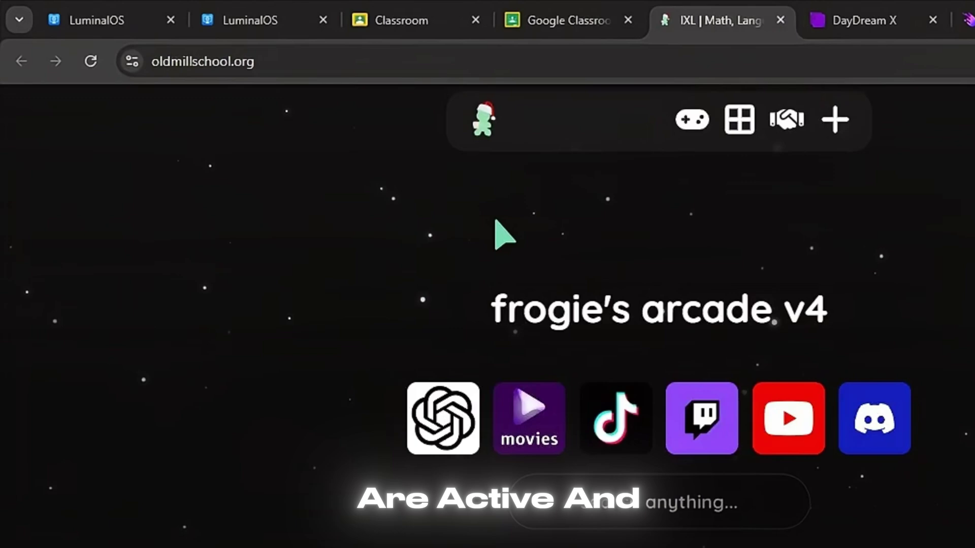
left_click_drag(501, 322, 905, 306)
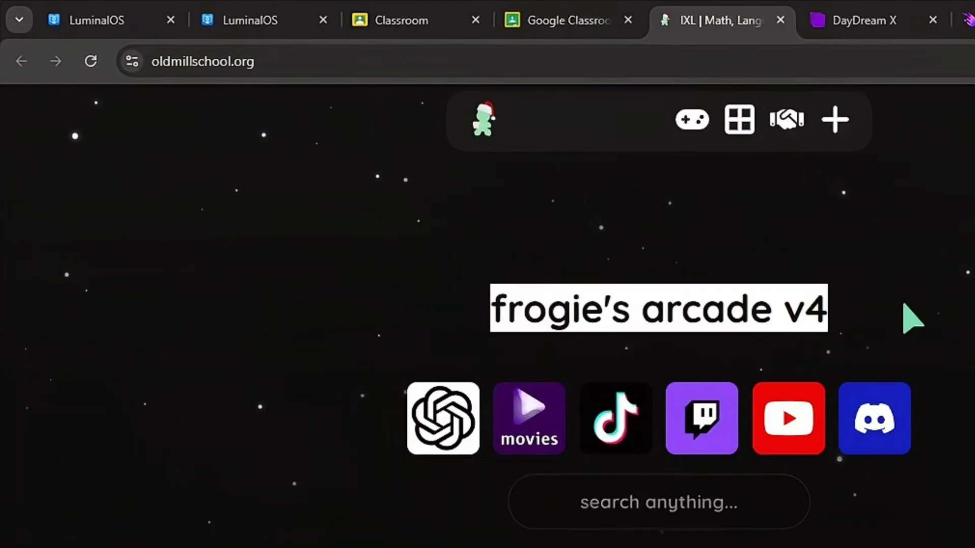
left_click(839, 17)
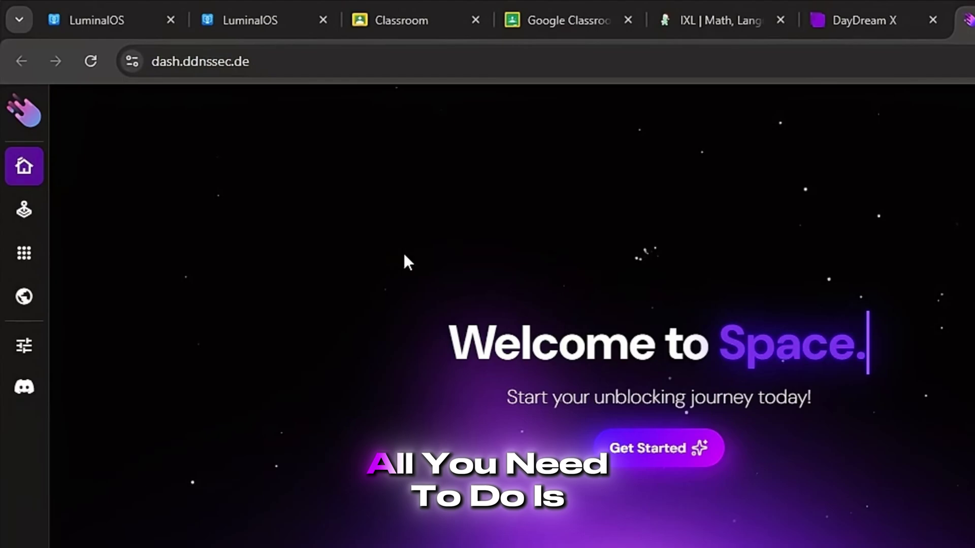
left_click(651, 11)
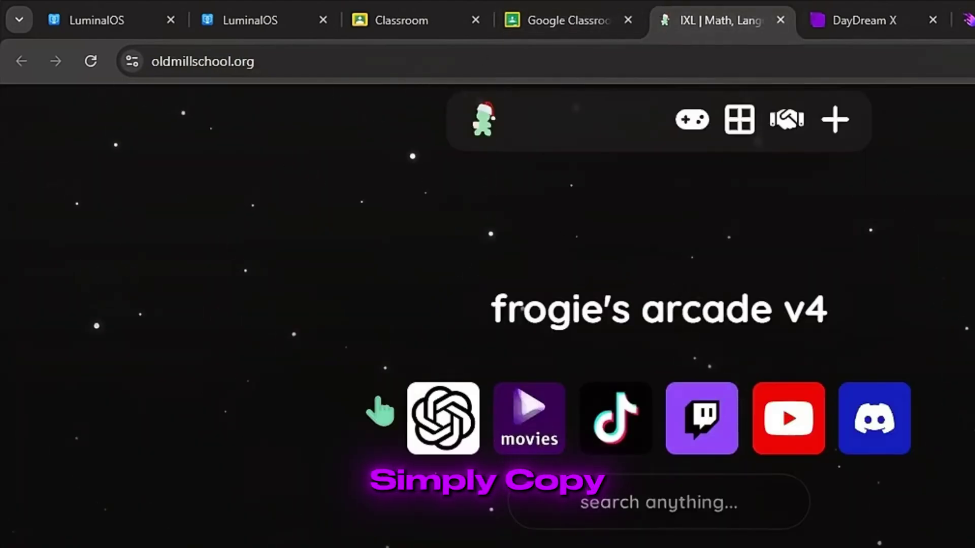
Enter discord.com in the frogie's arcade search bar to load Discord's homepage
left_click(426, 385)
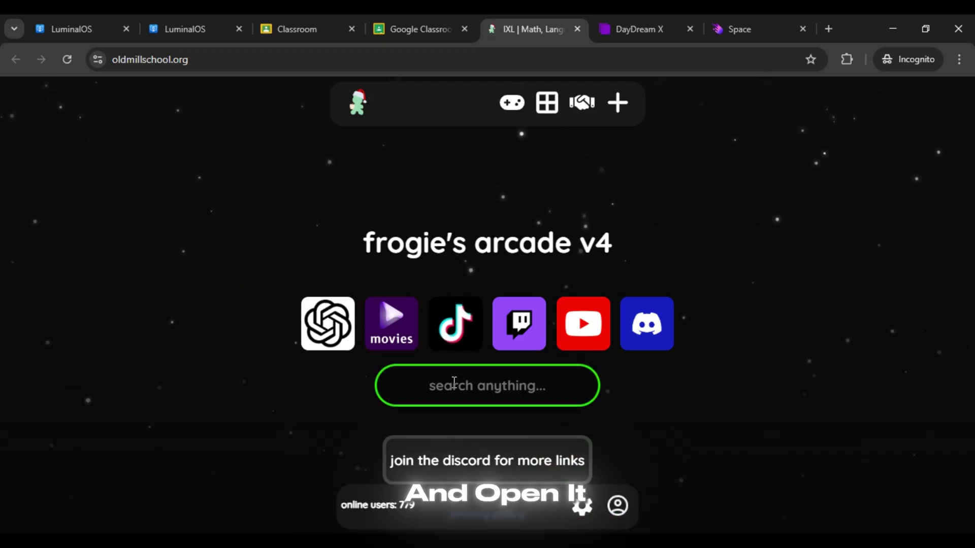
type("disc")
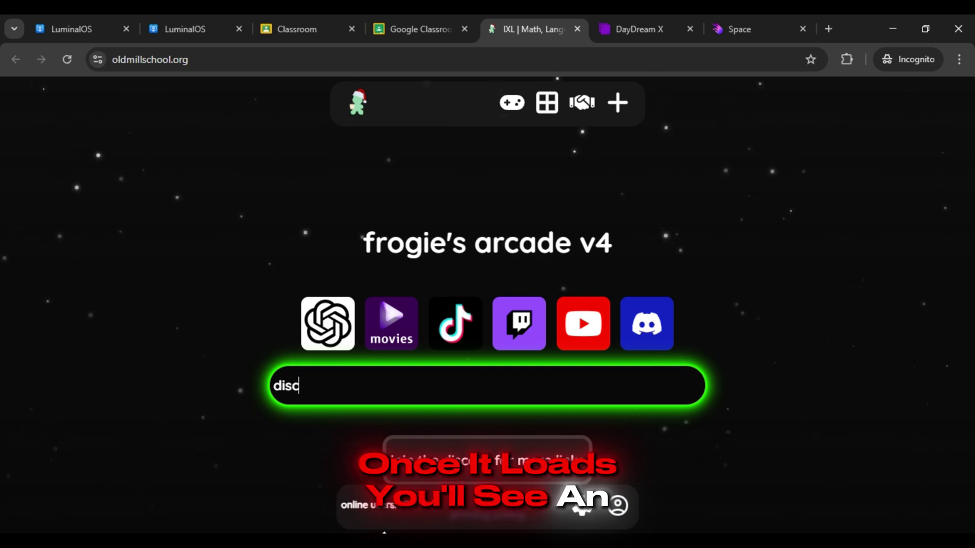
type("pr")
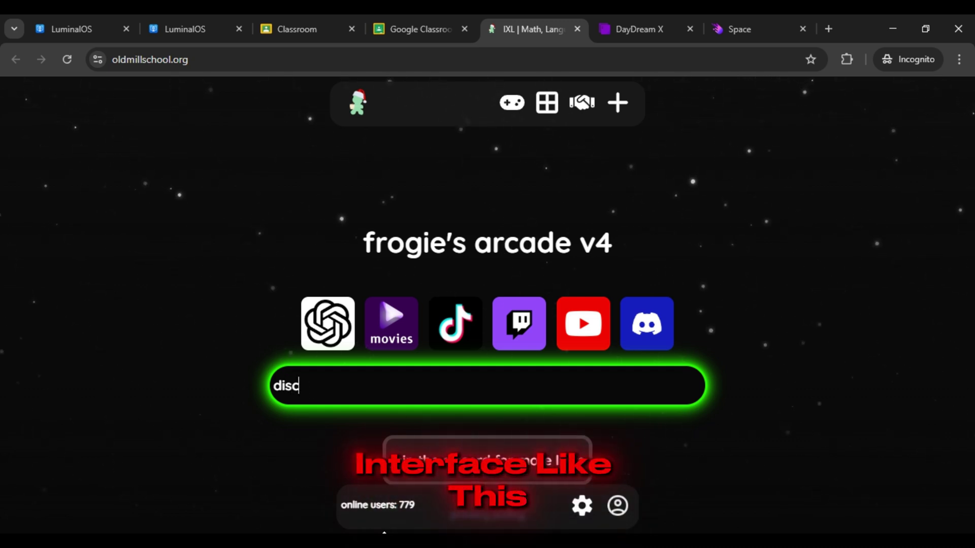
type("ord.com")
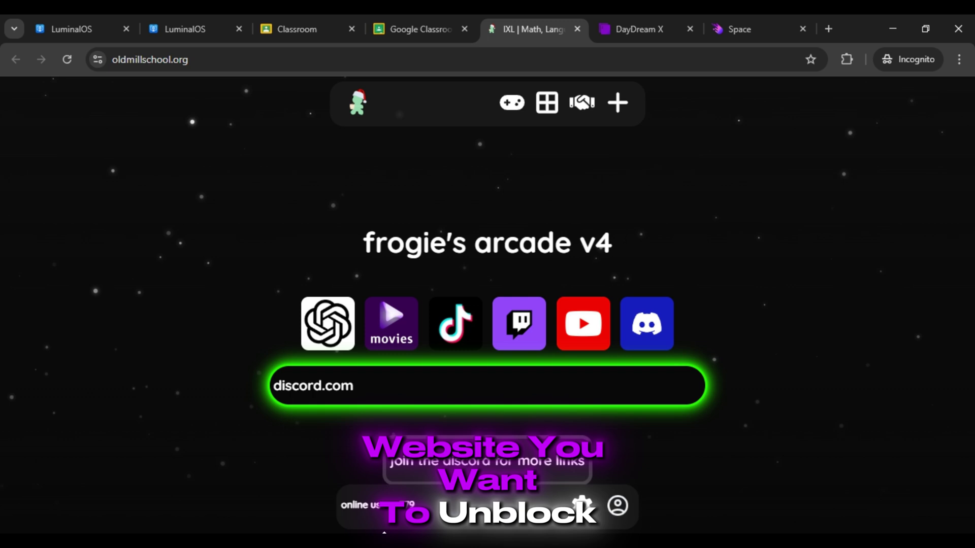
key("Return")
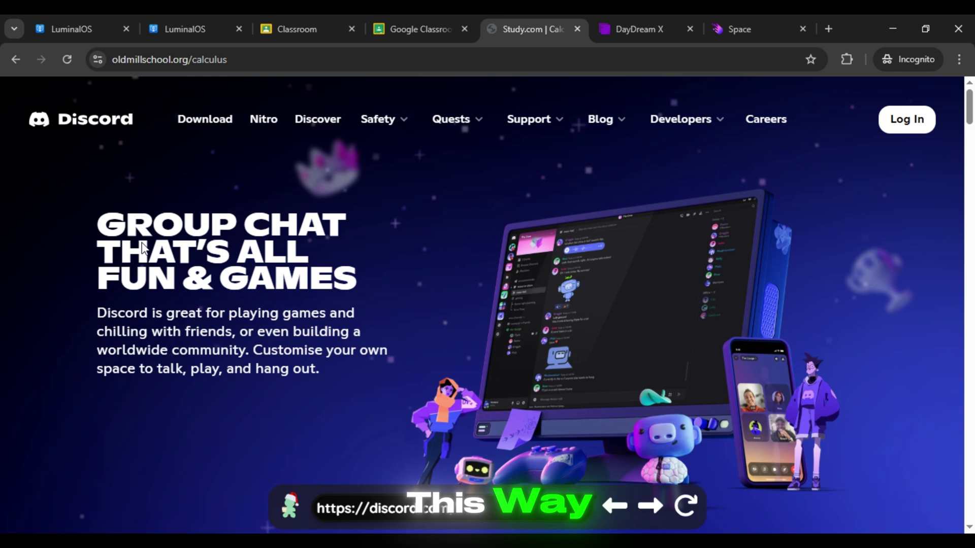
left_click_drag(96, 216, 422, 342)
left_click(455, 190)
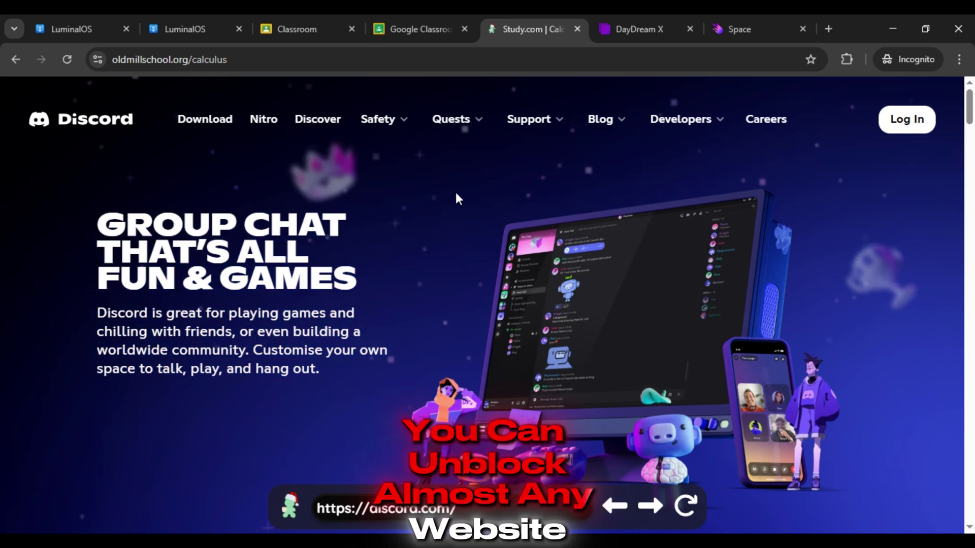
scroll(455, 189, "down", 5)
scroll(457, 192, "up", 4)
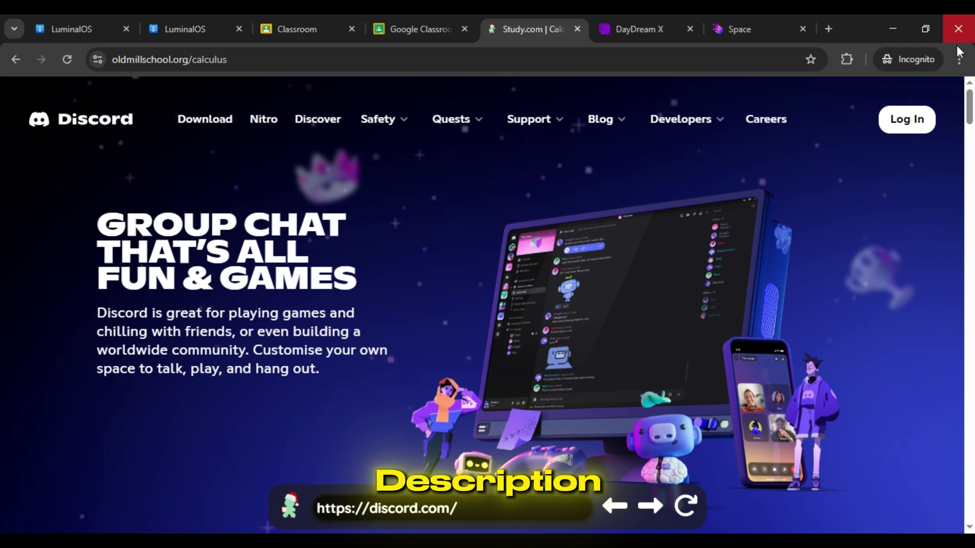
mouse_move(335, 374)
left_mouse_down()
mouse_move(20, 330)
mouse_move(21, 195)
left_mouse_up()
left_click(434, 246)
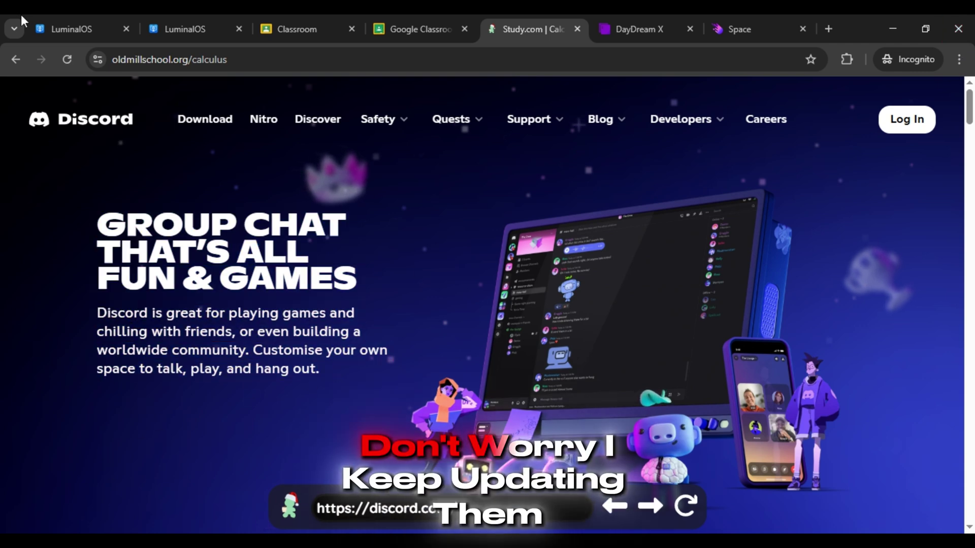
Cycle through the LuminalOS, Classroom, Google Classroom and Discord proxy tabs
left_click(92, 21)
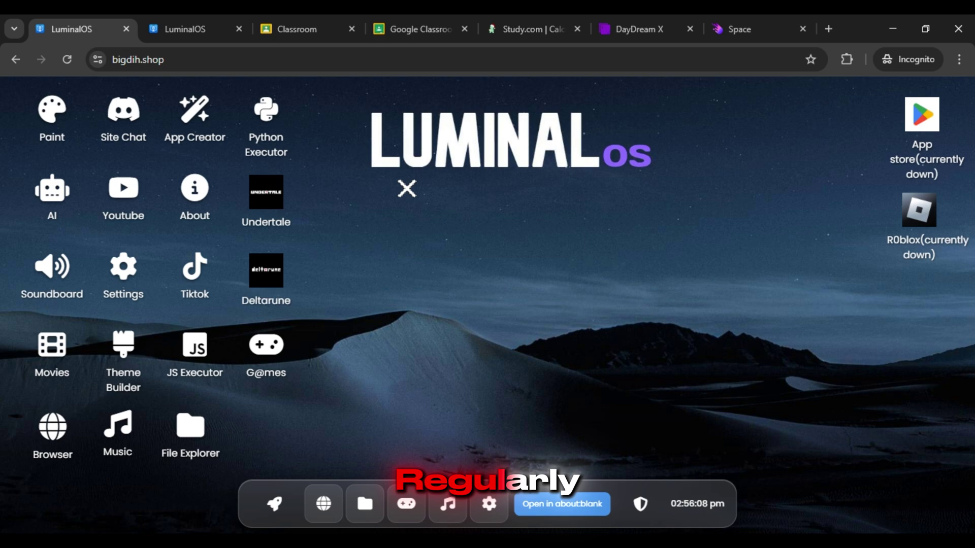
left_click(200, 17)
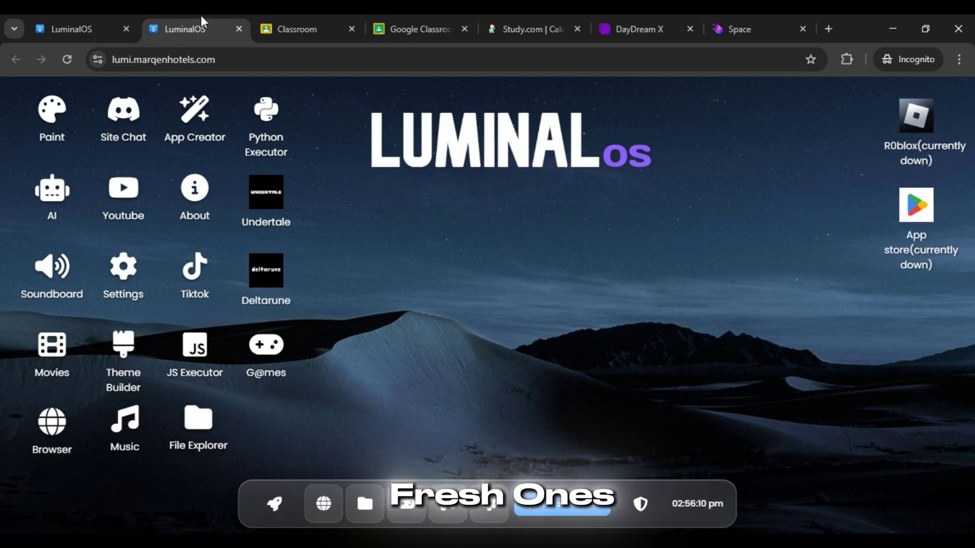
left_click(321, 15)
left_click(442, 28)
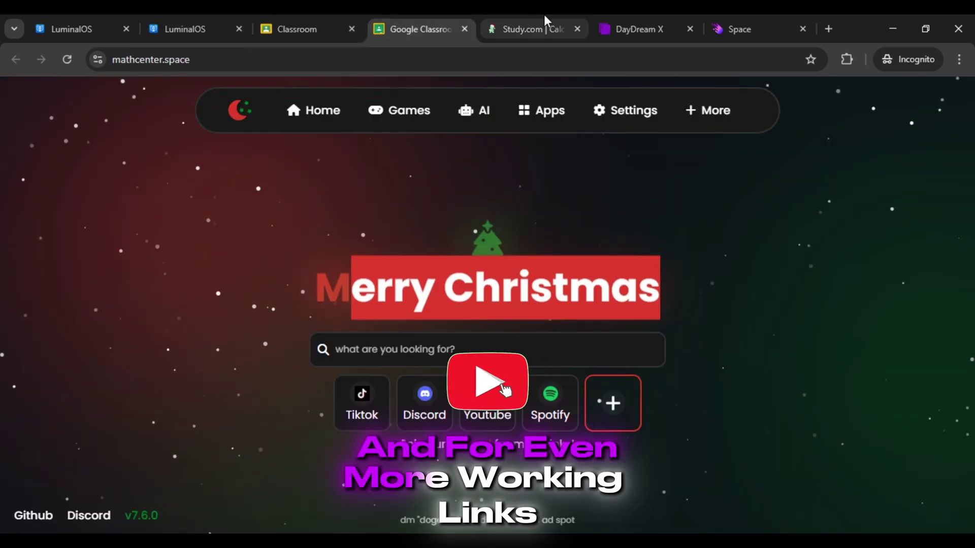
left_click(544, 15)
Check the DayDream X, Space and Discord tabs, ending on the first LuminalOS tab
left_click(645, 15)
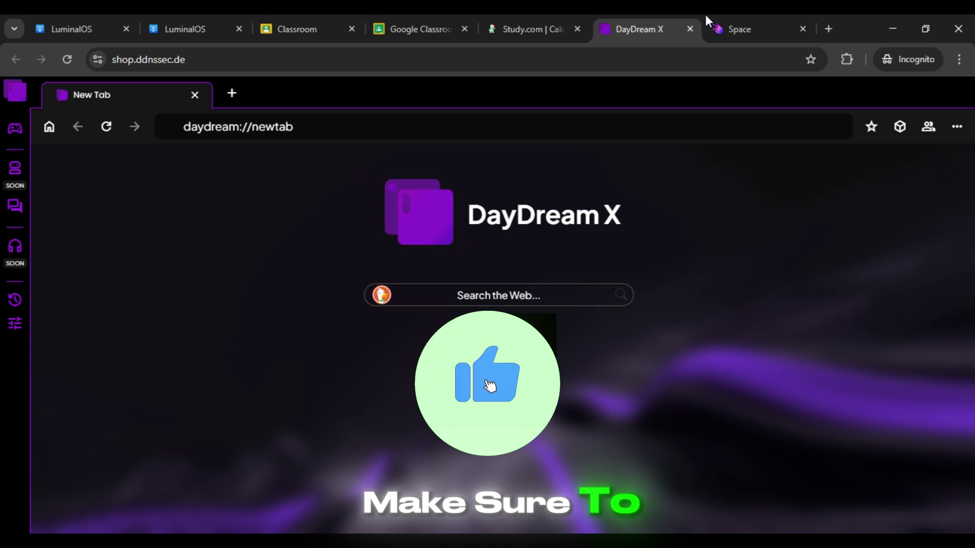
left_click(735, 23)
left_click(508, 15)
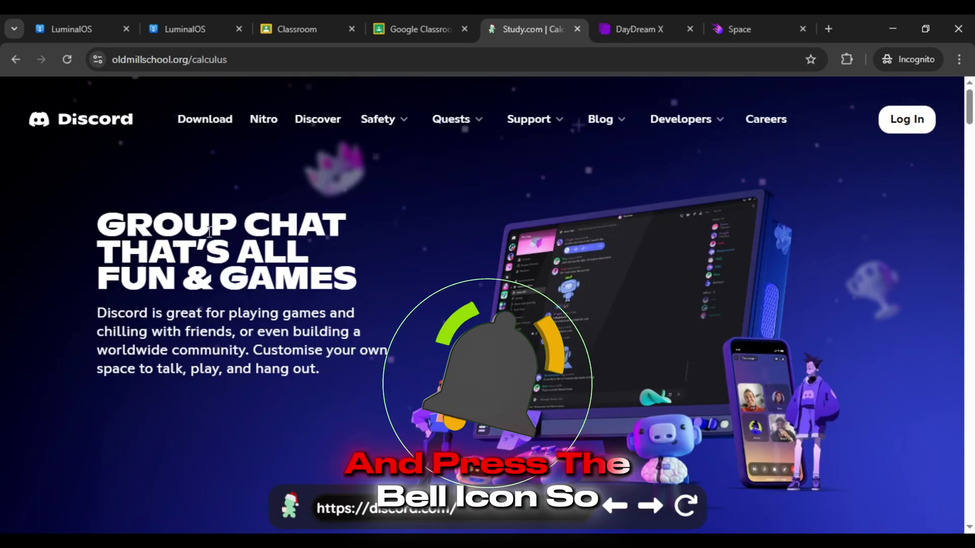
left_click(105, 15)
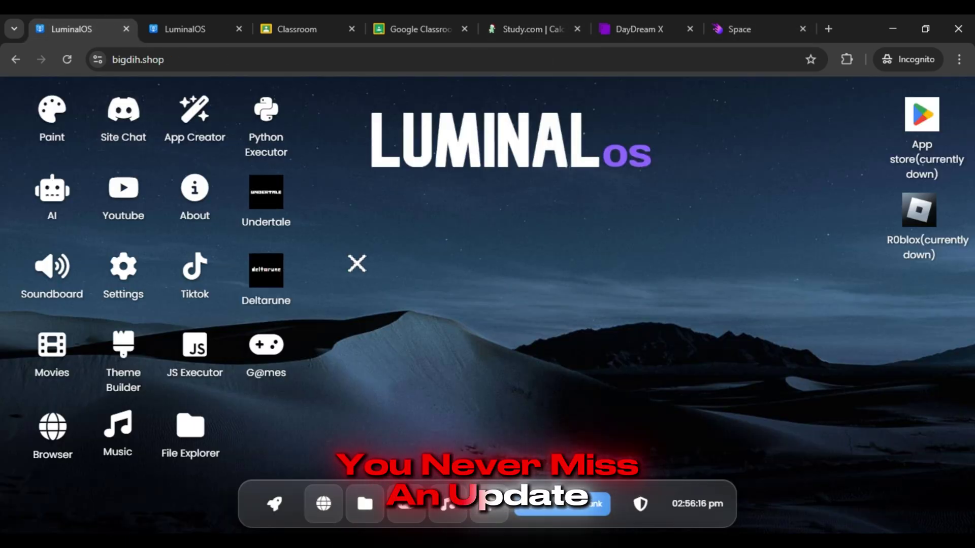